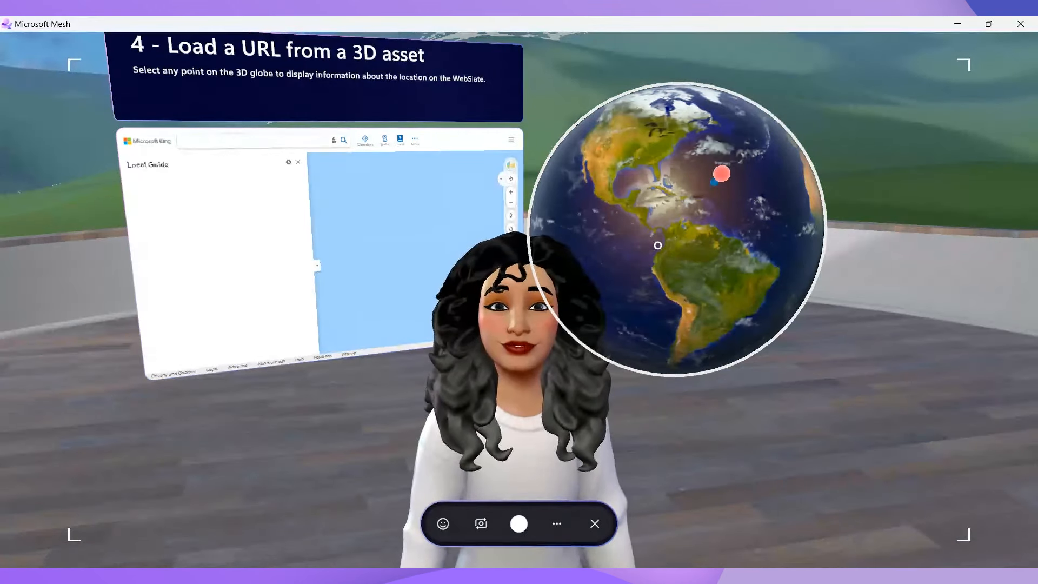
Pick a North America point on the globe, zoom and pan its Bing map, then pick a second point
left_click(654, 155)
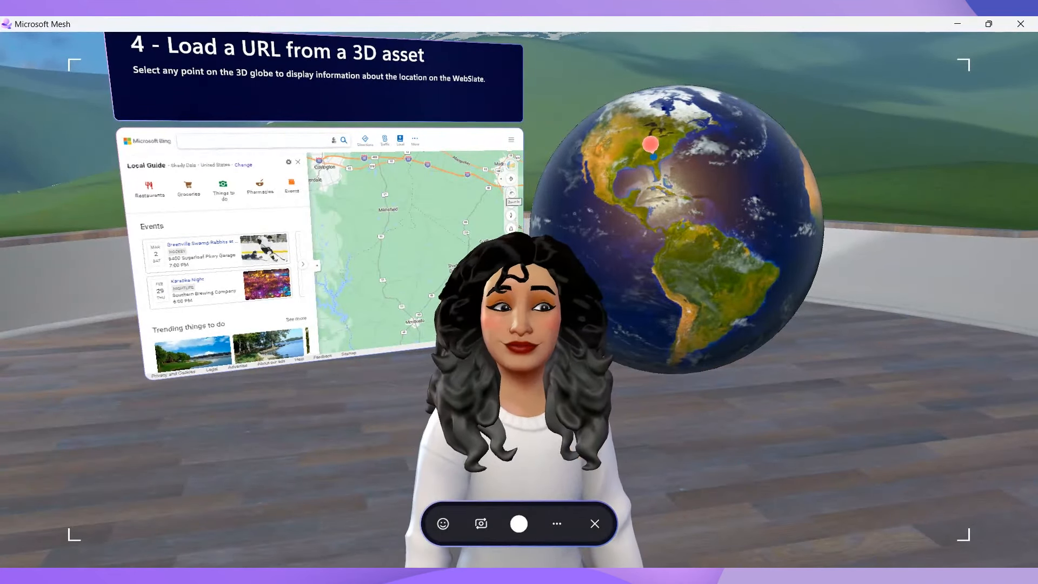
left_click(511, 191)
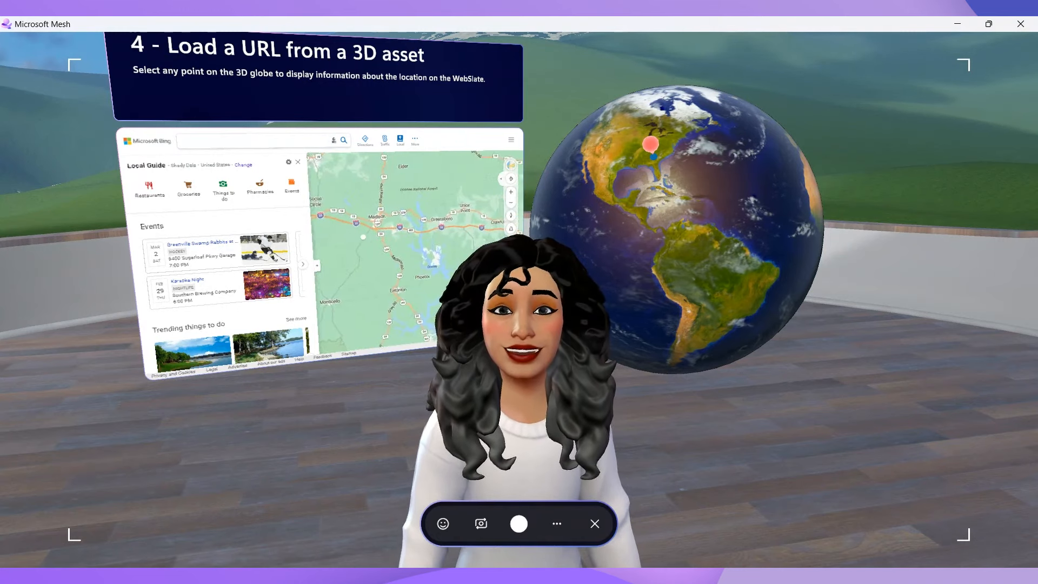
left_click_drag(362, 237, 450, 238)
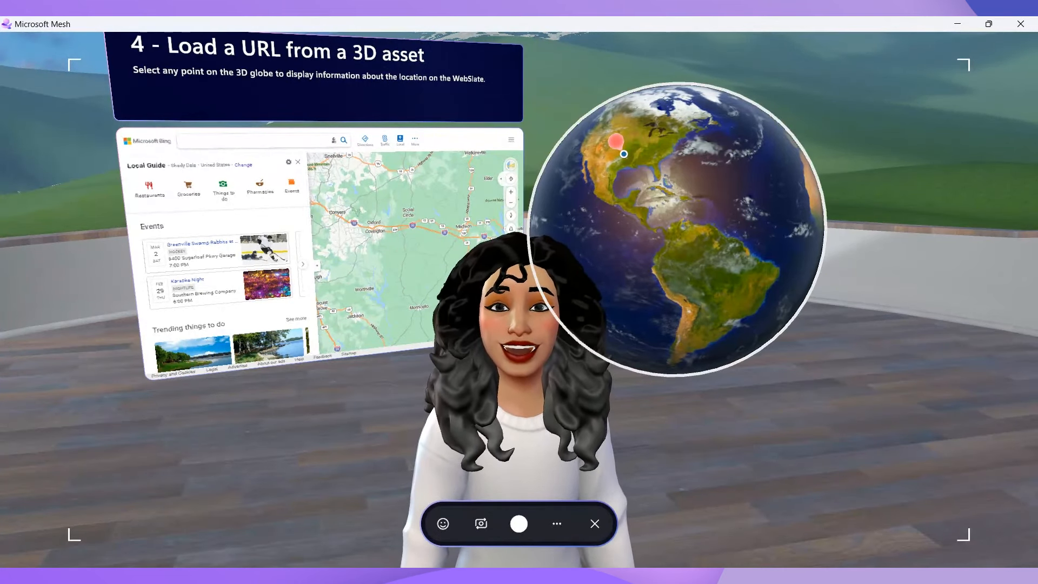
left_click(623, 152)
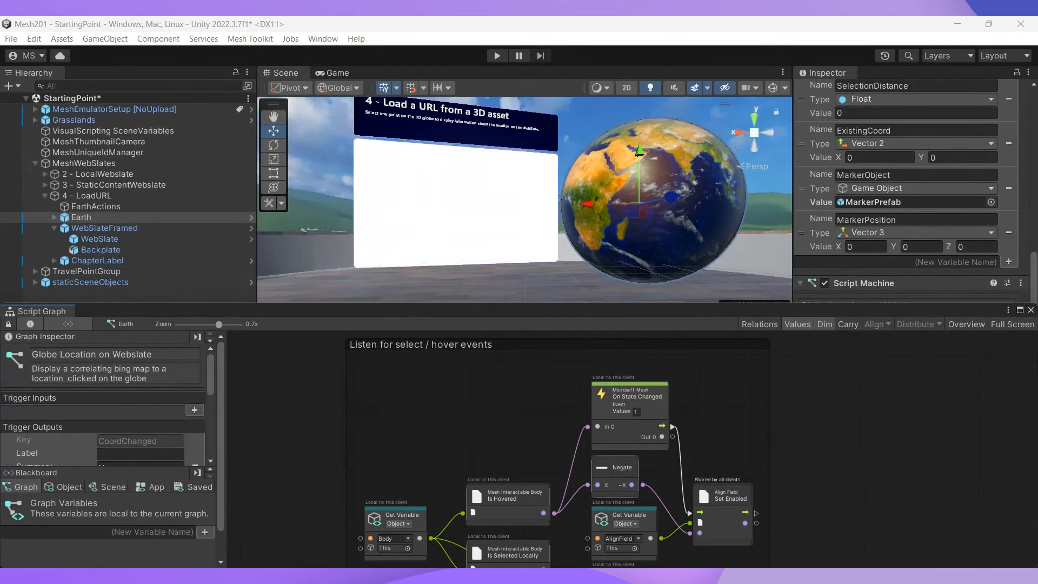
Enlarge the upper panels and select the EarthActions object in the Hierarchy
left_click_drag(935, 302, 937, 332)
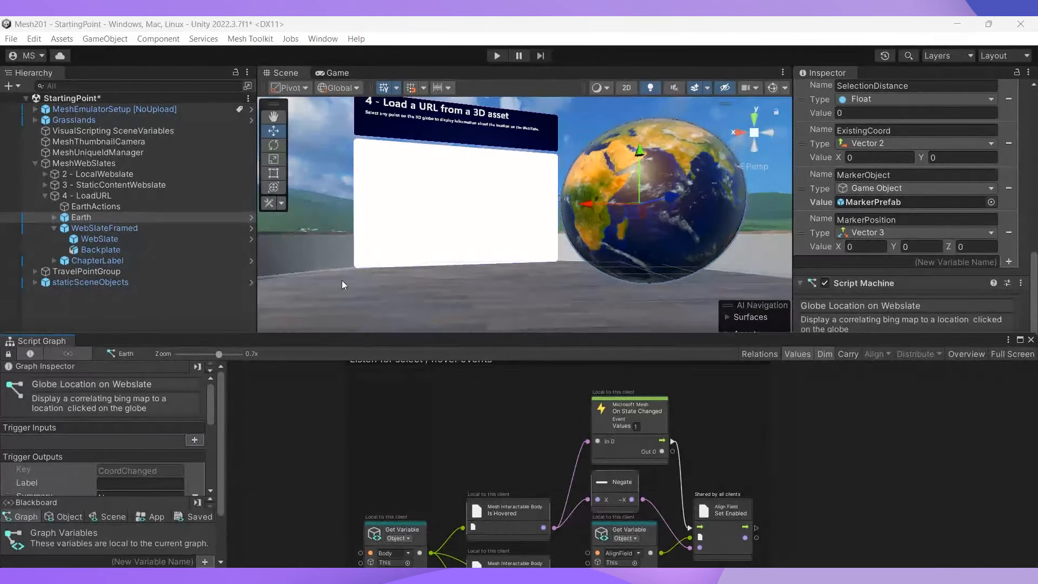
left_click(110, 206)
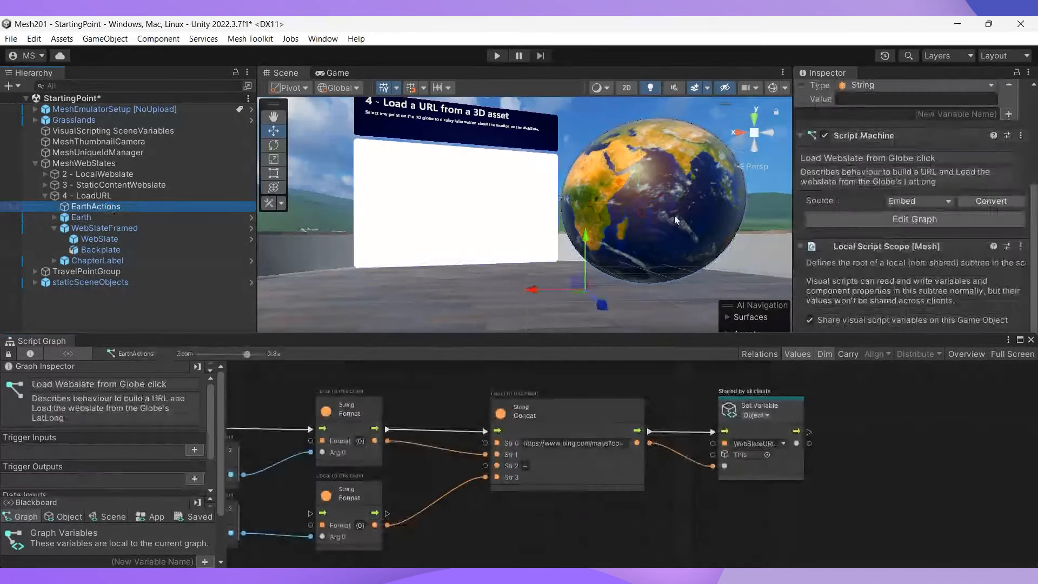
Edit the EarthActions Script Machine graph from the Inspector
left_click(898, 220)
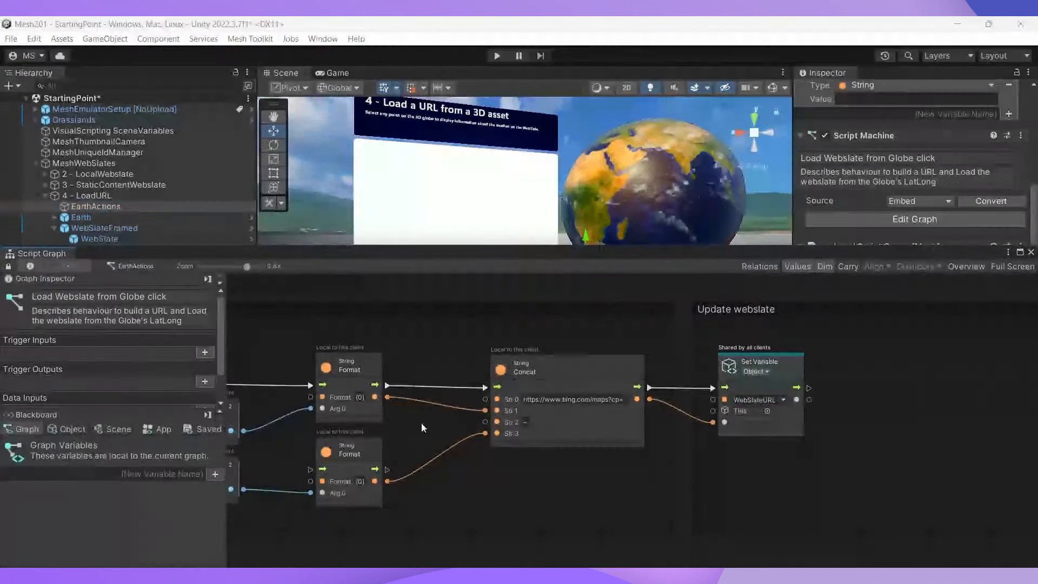
scroll(282, 470, "up", 3)
scroll(281, 467, "up", 3)
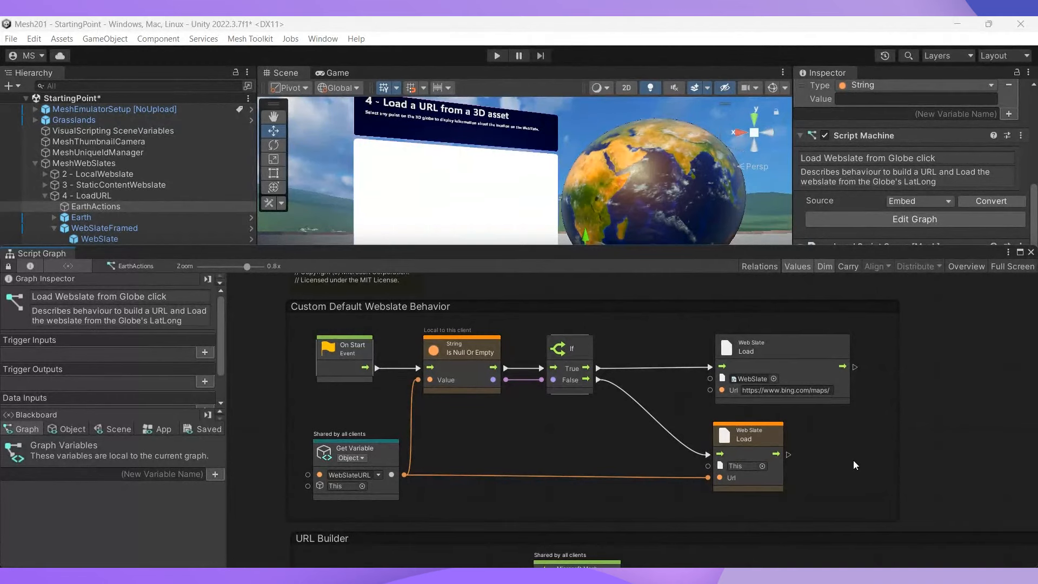
scroll(853, 460, "down", 1)
scroll(853, 460, "down", 3)
scroll(853, 460, "down", 2)
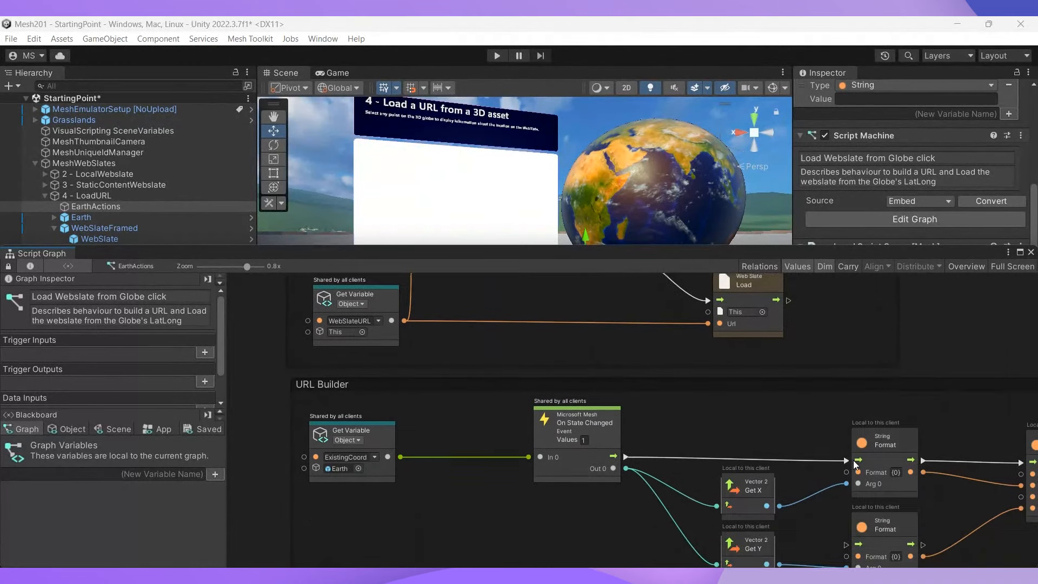
scroll(853, 459, "down", 1)
scroll(853, 463, "down", 1)
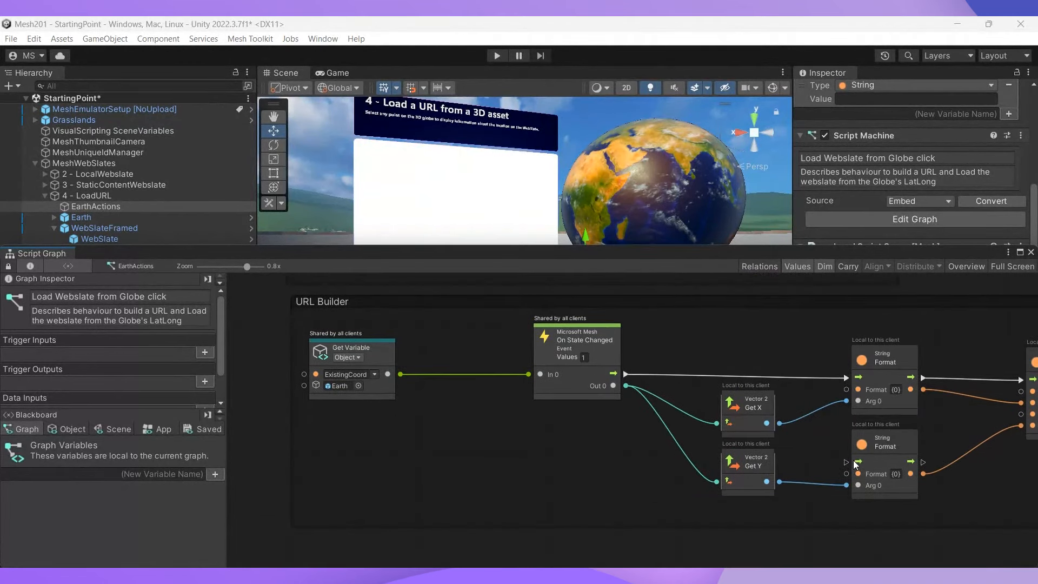
scroll(854, 464, "right", 1)
scroll(854, 464, "right", 1)
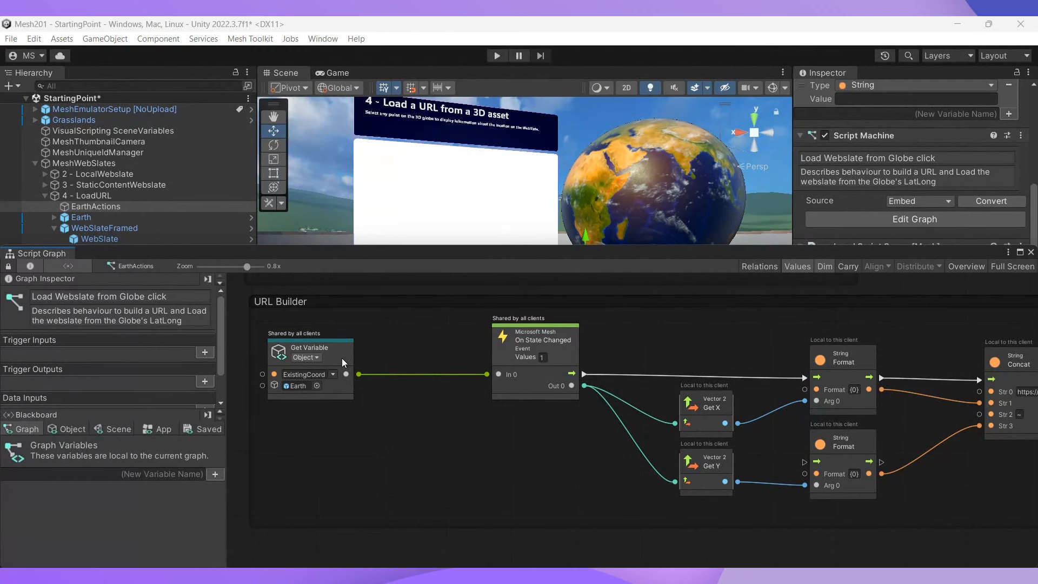
scroll(571, 429, "right", 2)
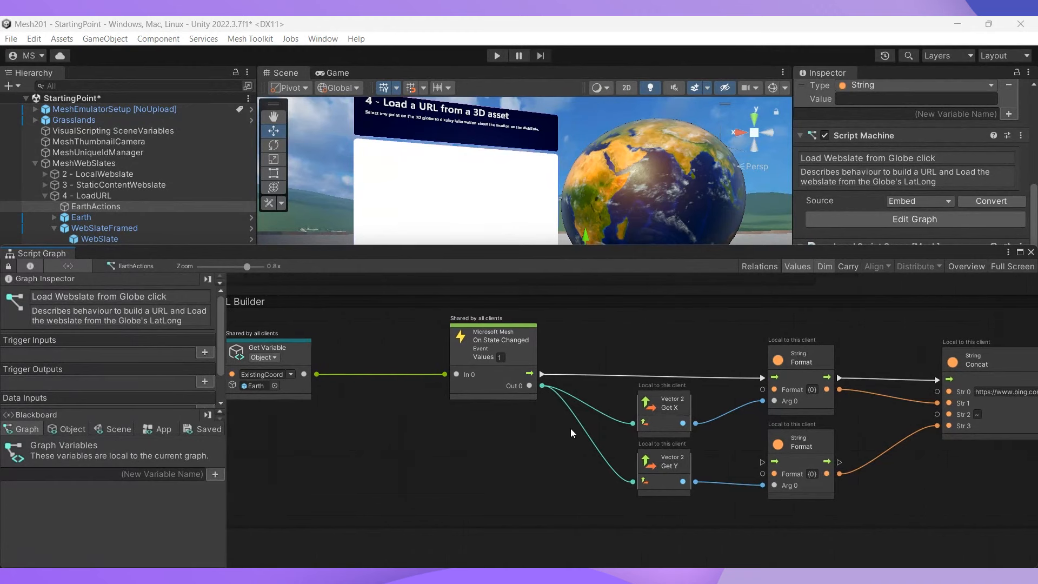
scroll(570, 429, "right", 2)
scroll(543, 434, "right", 2)
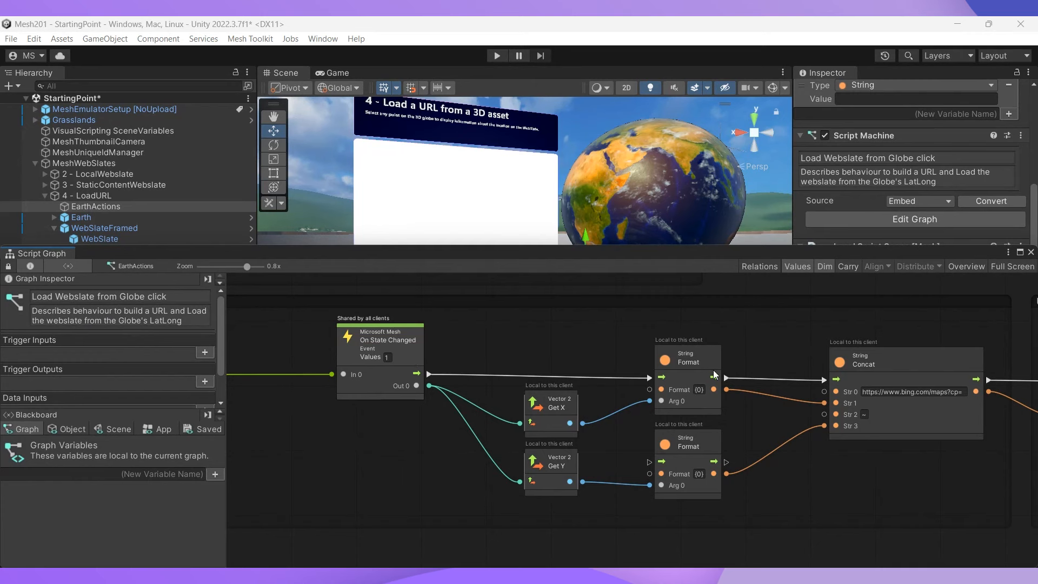
scroll(714, 373, "right", 5)
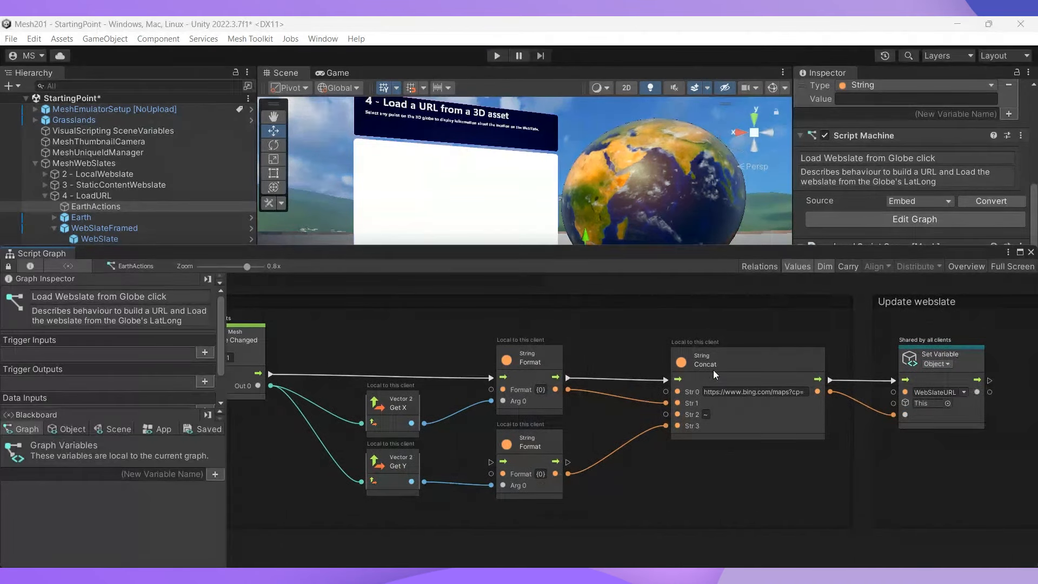
scroll(698, 389, "right", 2)
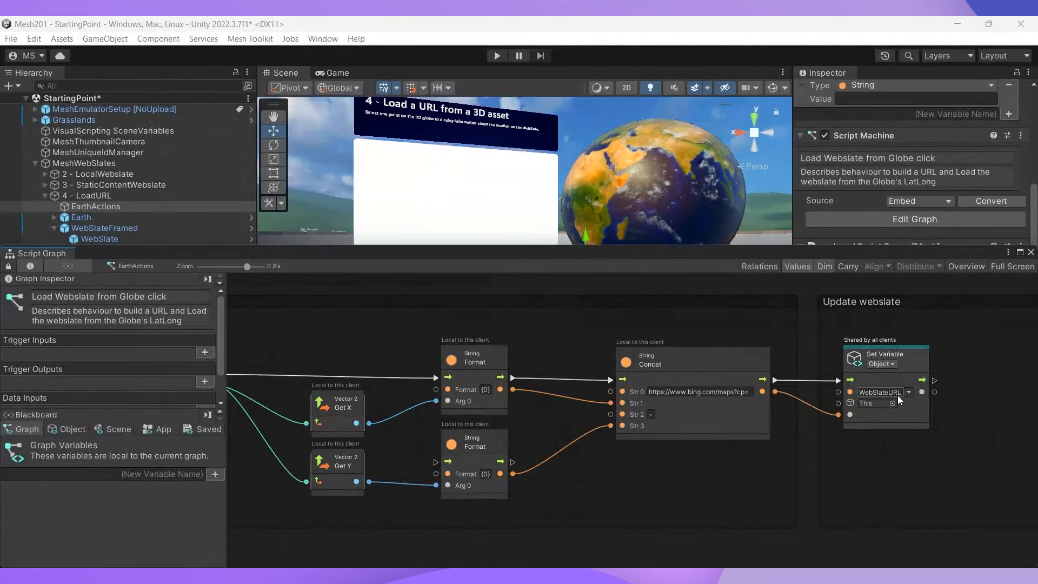
scroll(889, 401, "right", 2)
scroll(889, 400, "right", 2)
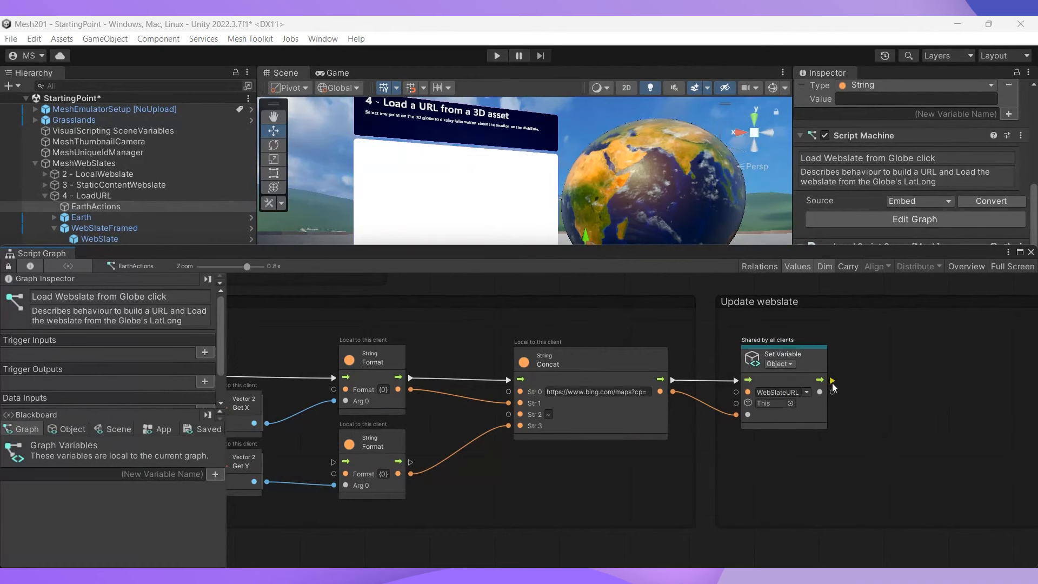
Chain a Web Slate: Load (Url) node after Set Variable, targeting WebSlate with the concatenated URL
left_click_drag(832, 383, 871, 366)
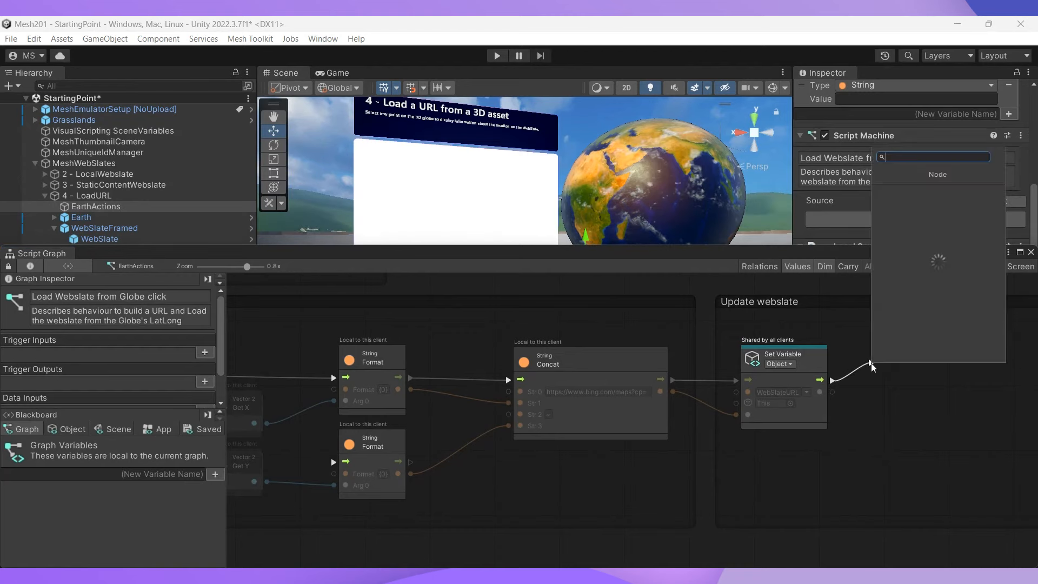
type("webslate")
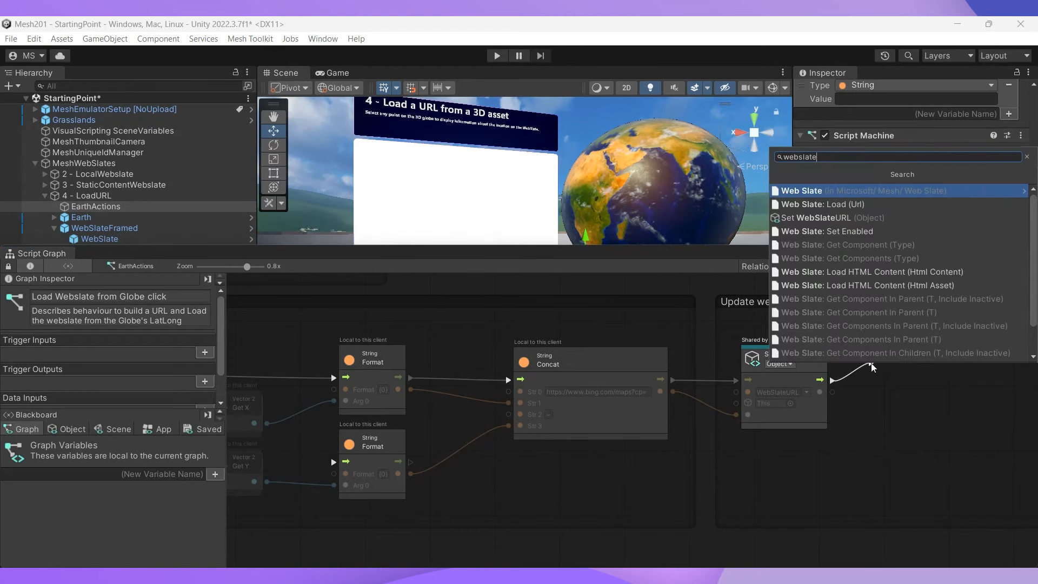
left_click(857, 205)
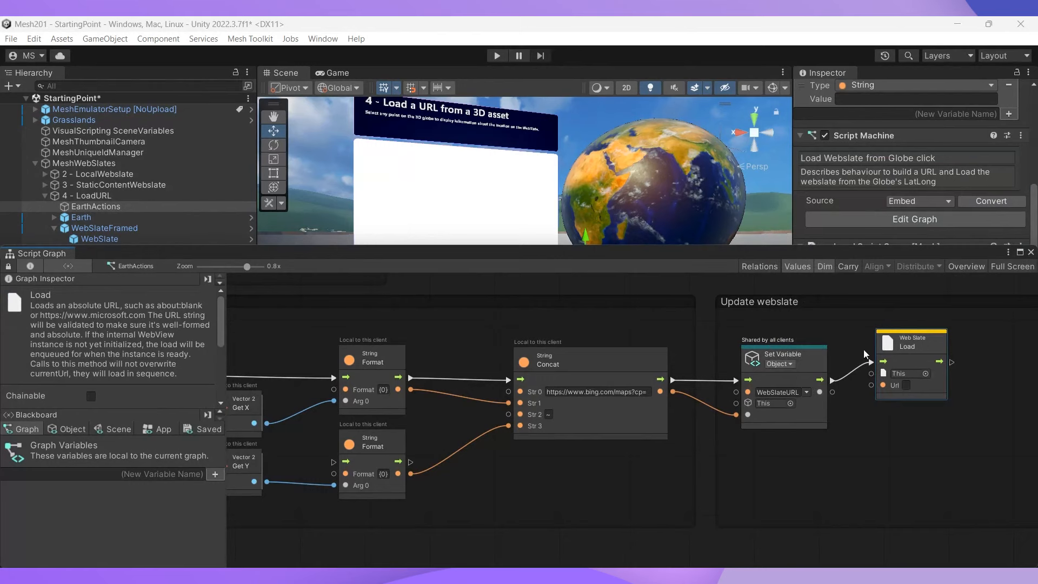
left_click_drag(99, 236, 898, 375)
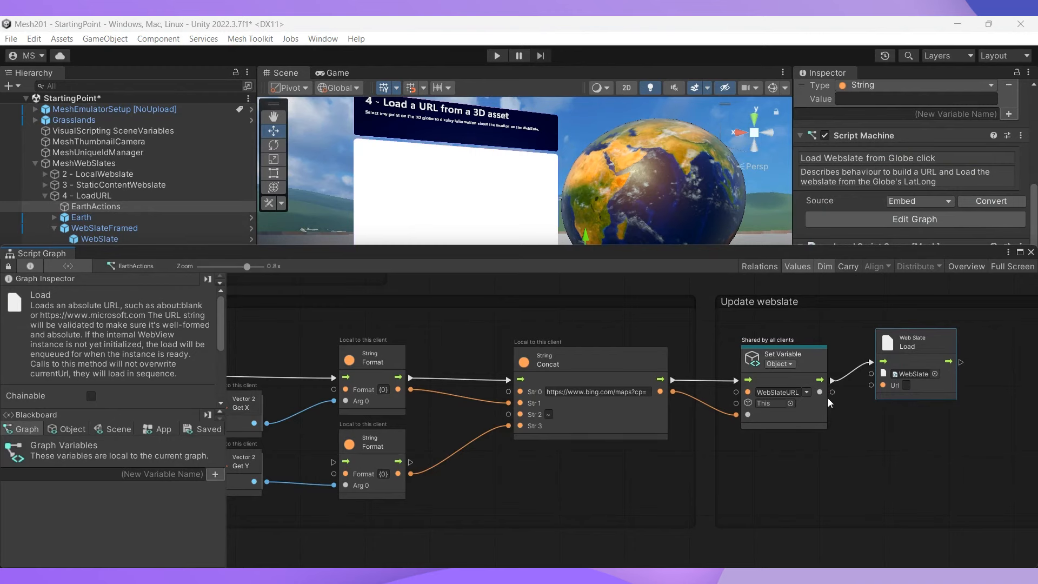
left_click_drag(831, 392, 873, 388)
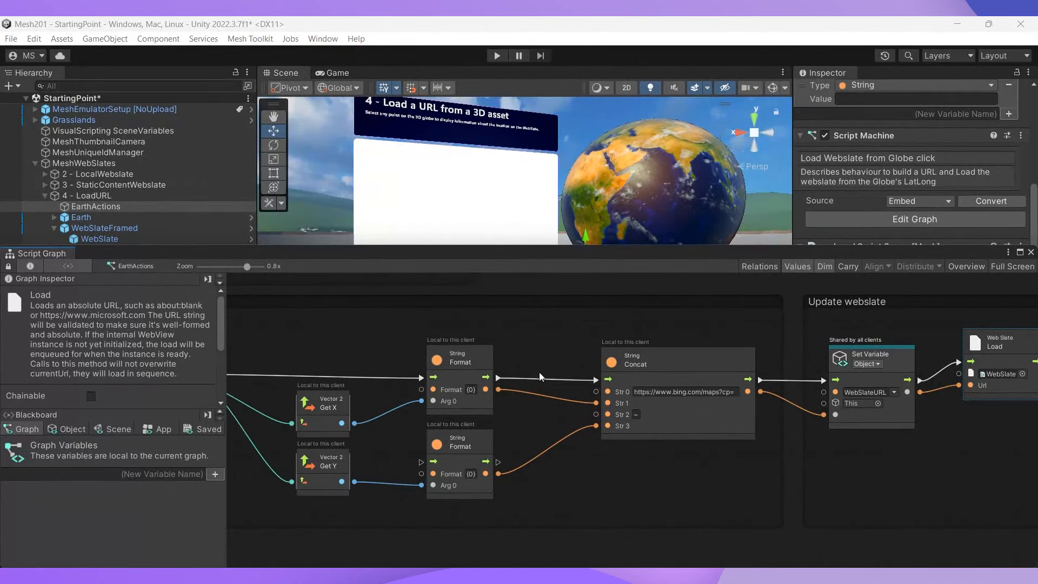
Run Play mode and click four globe points, watching WebSlateURL and the web slate map update
left_click(496, 55)
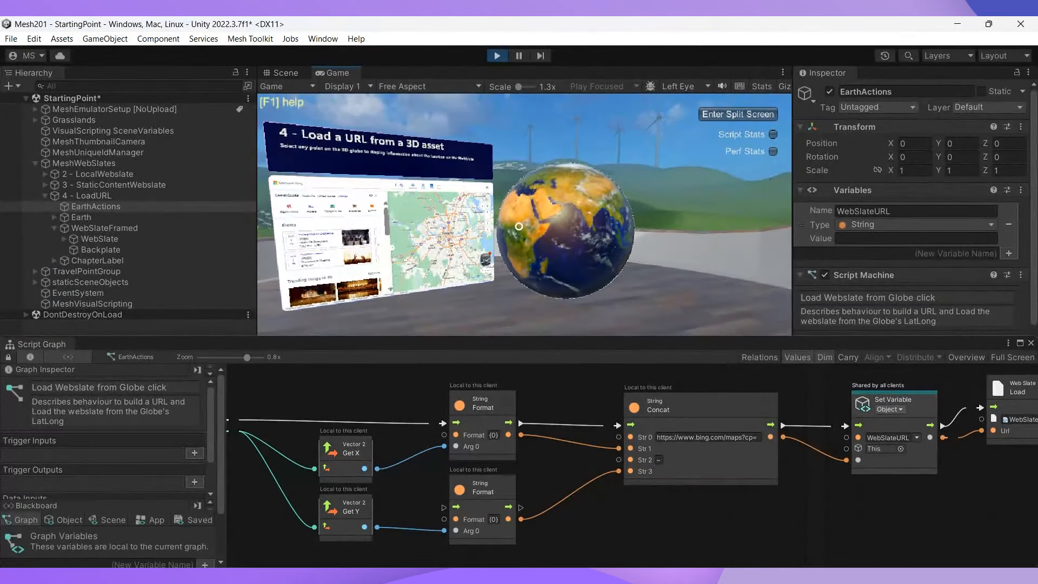
left_click(545, 203)
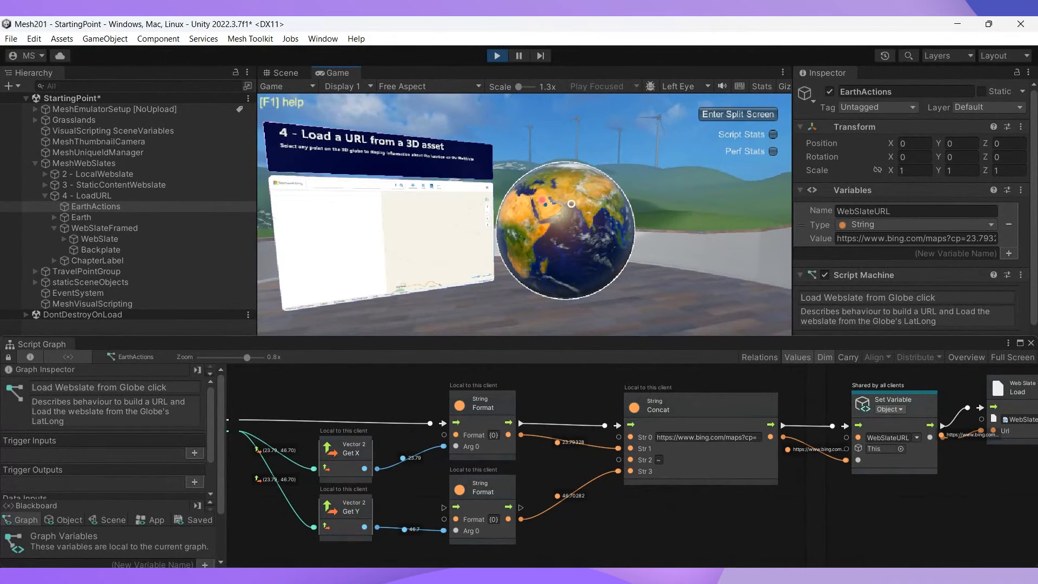
left_click(593, 208)
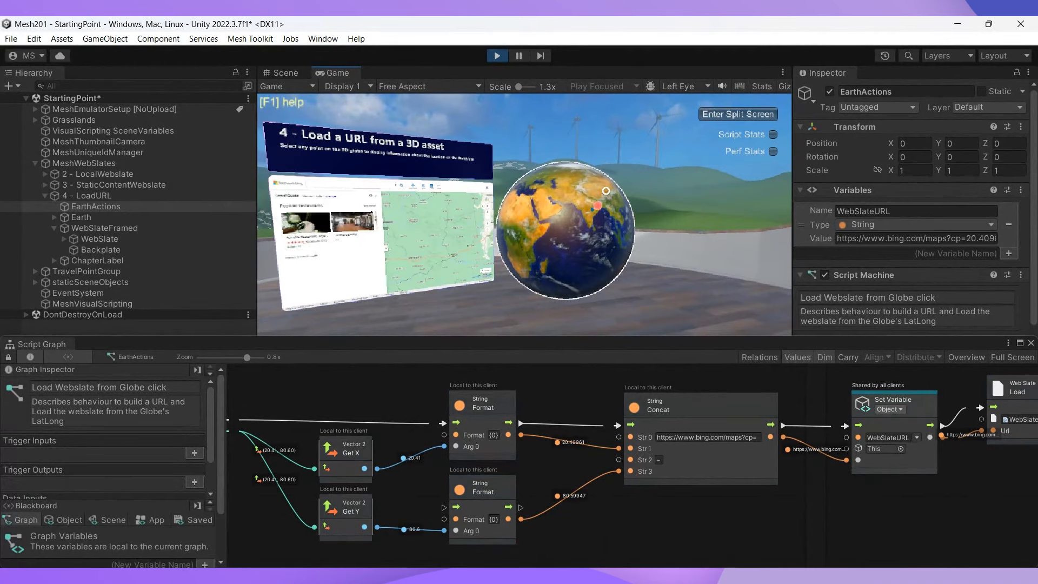
left_click(606, 190)
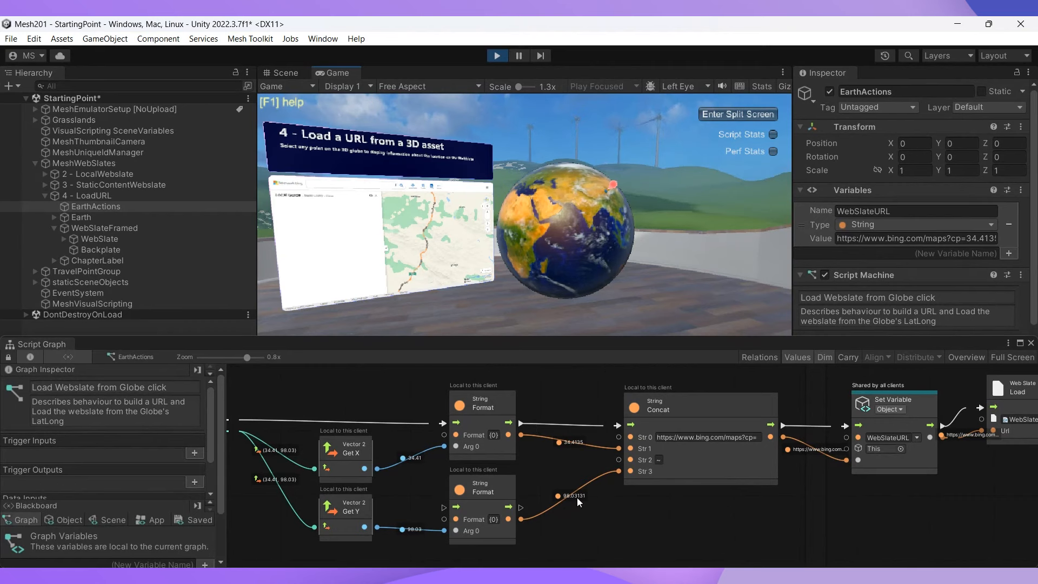
left_click(511, 214)
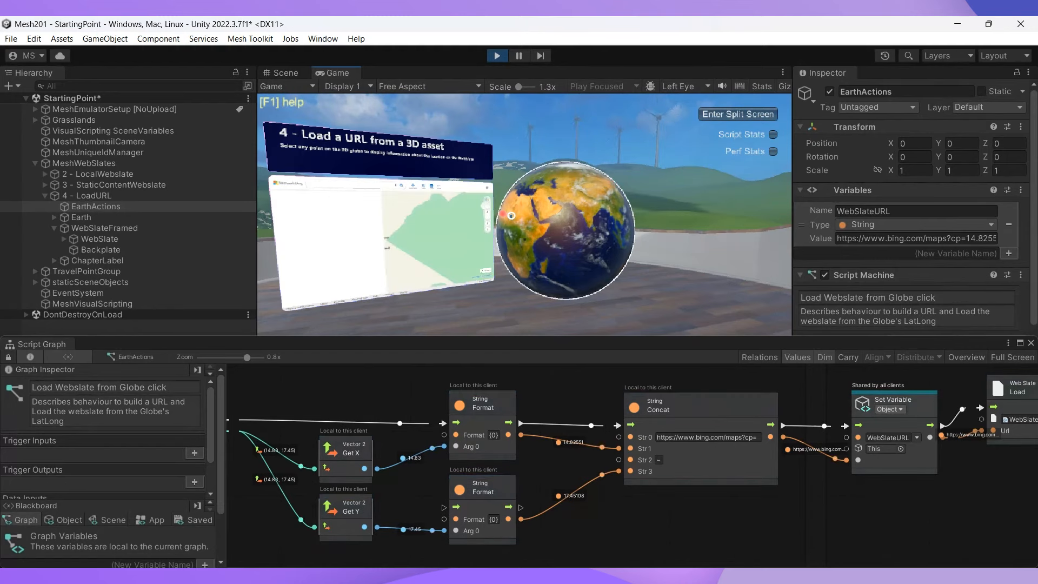